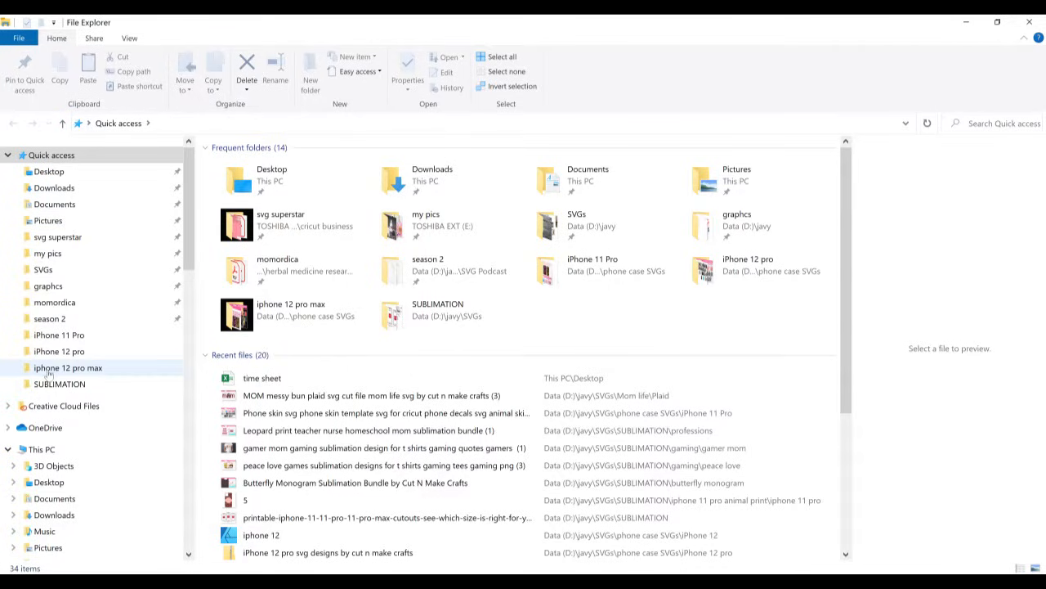
- Extract the zipped "30 iPhone 11 Pro Skin Decals by Cut N Make Crafts" archive in the iPhone 11 Pro folder to its default destination
{"action": "left_click", "coordinate": [61, 352]}
{"action": "left_click", "coordinate": [59, 336]}
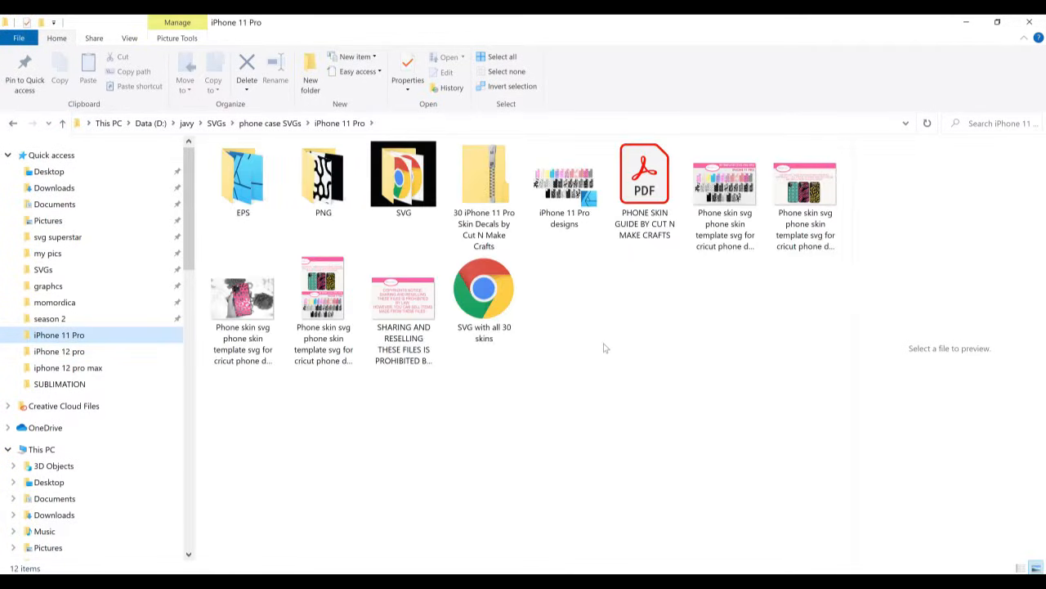
{"action": "left_click", "coordinate": [488, 198]}
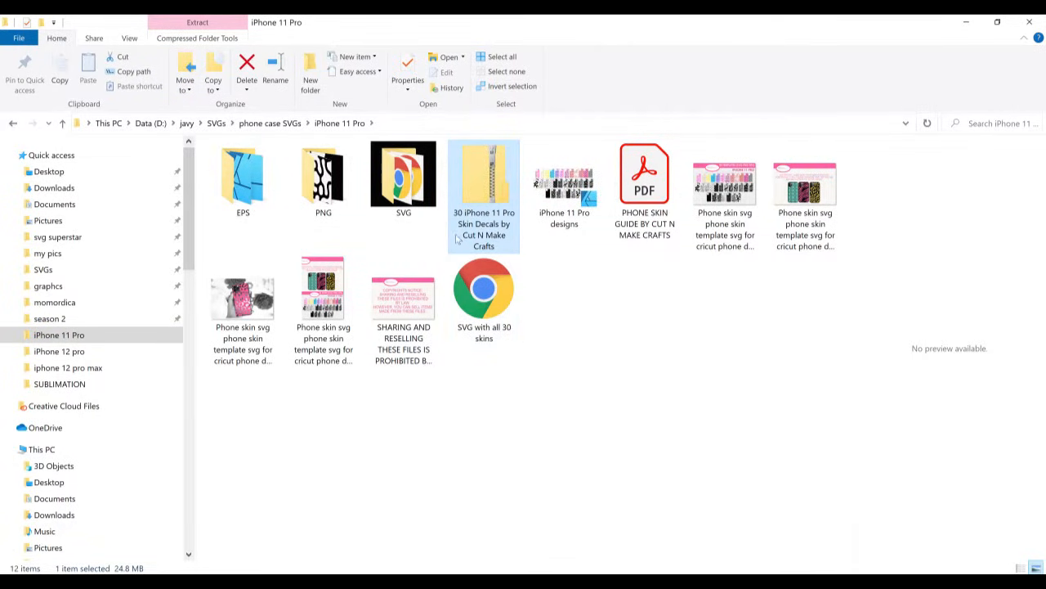
{"action": "right_click", "coordinate": [497, 221]}
{"action": "left_click", "coordinate": [492, 177]}
{"action": "right_click", "coordinate": [492, 177]}
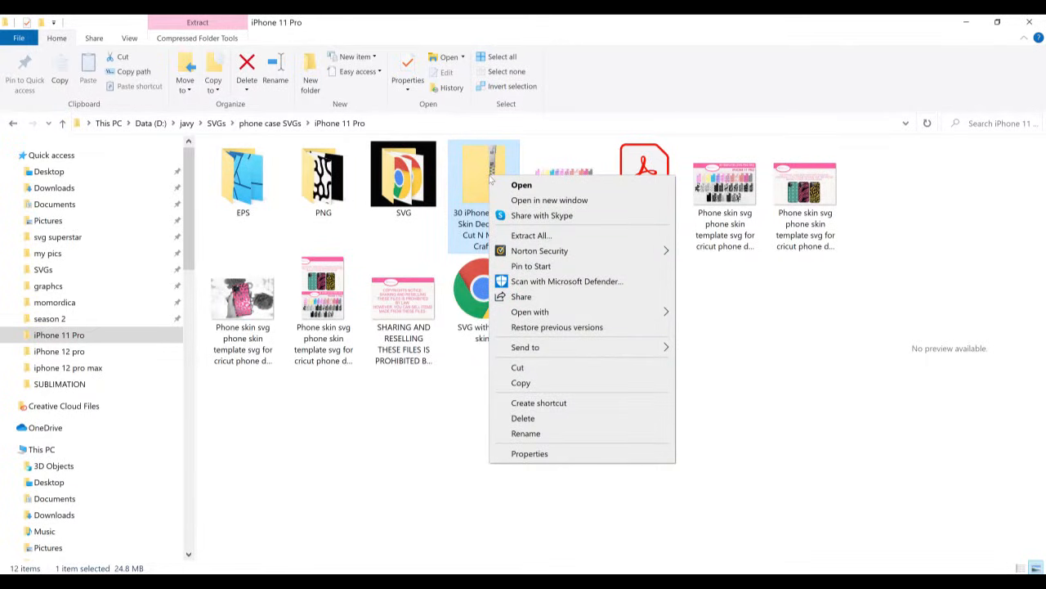
{"action": "left_click", "coordinate": [531, 236]}
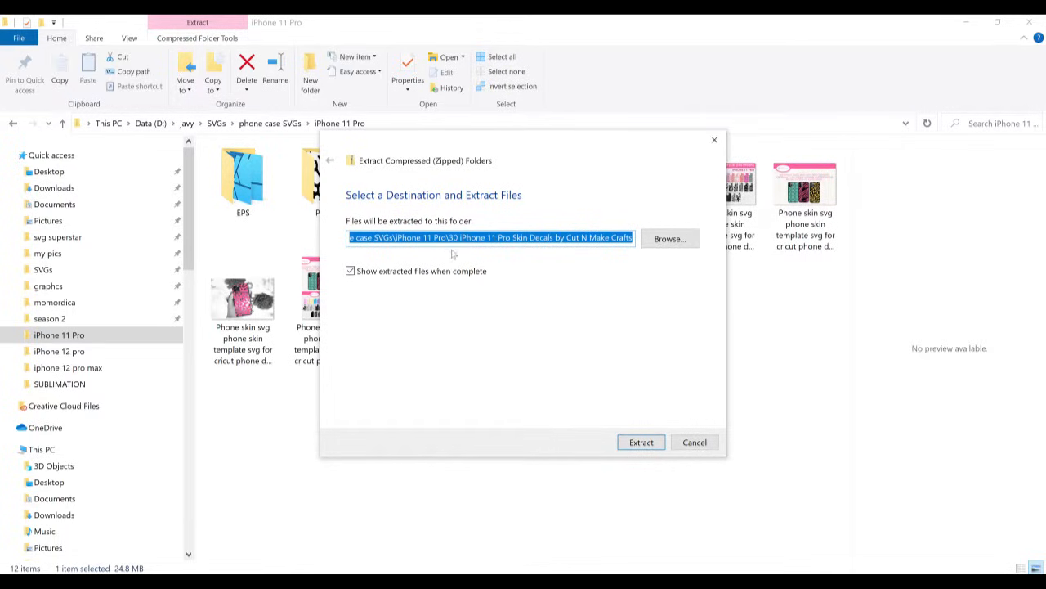
{"action": "left_click", "coordinate": [650, 446]}
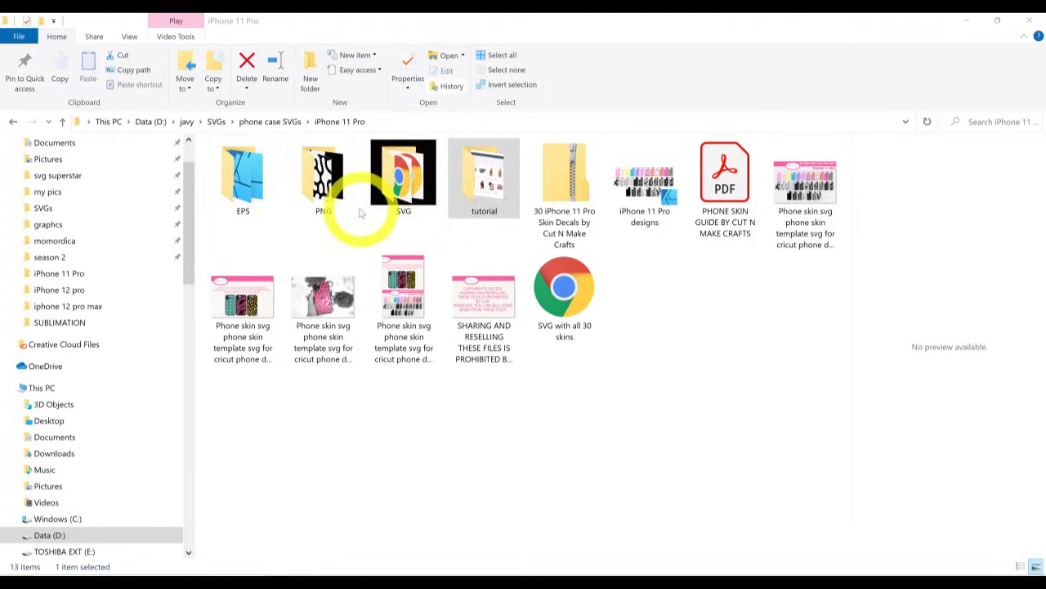
- Review the contents of the SVG folder and the PHONE SKIN GUIDE BY CUT N MAKE CRAFTS PDF
{"action": "double_click", "coordinate": [404, 186]}
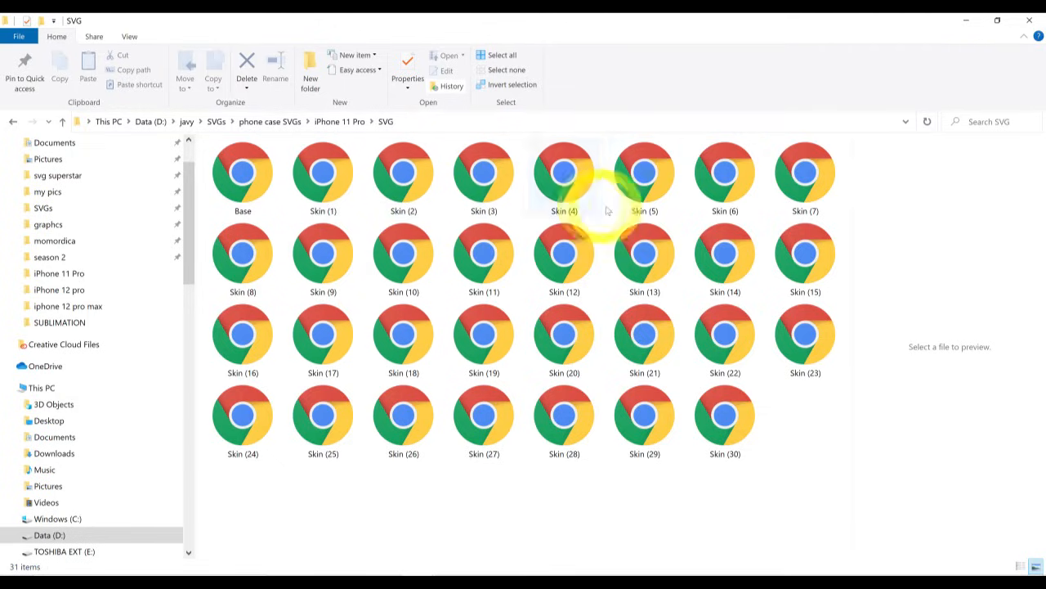
{"action": "left_click", "coordinate": [347, 123]}
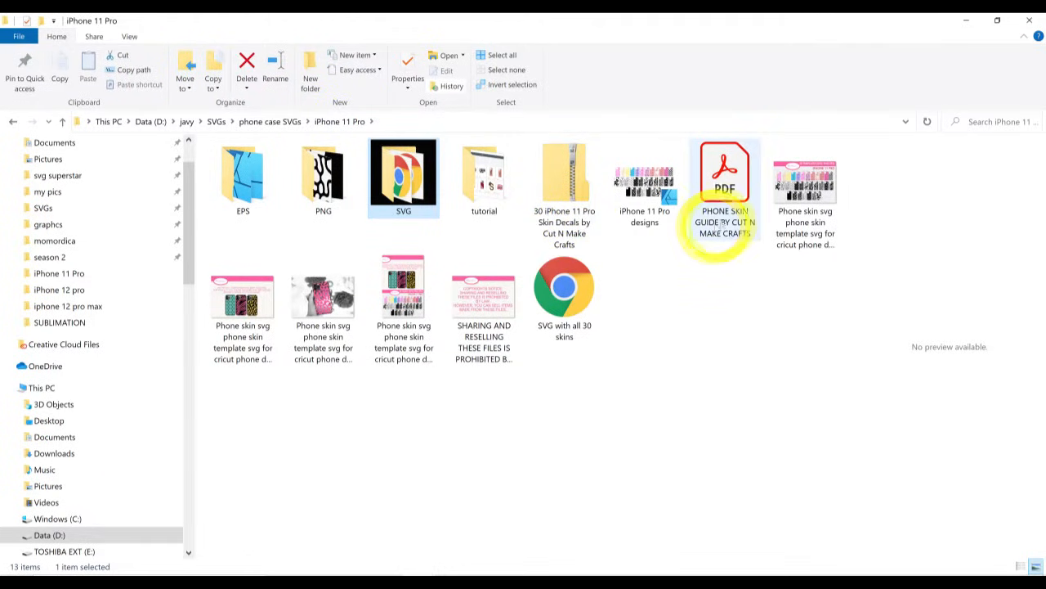
{"action": "double_click", "coordinate": [723, 209]}
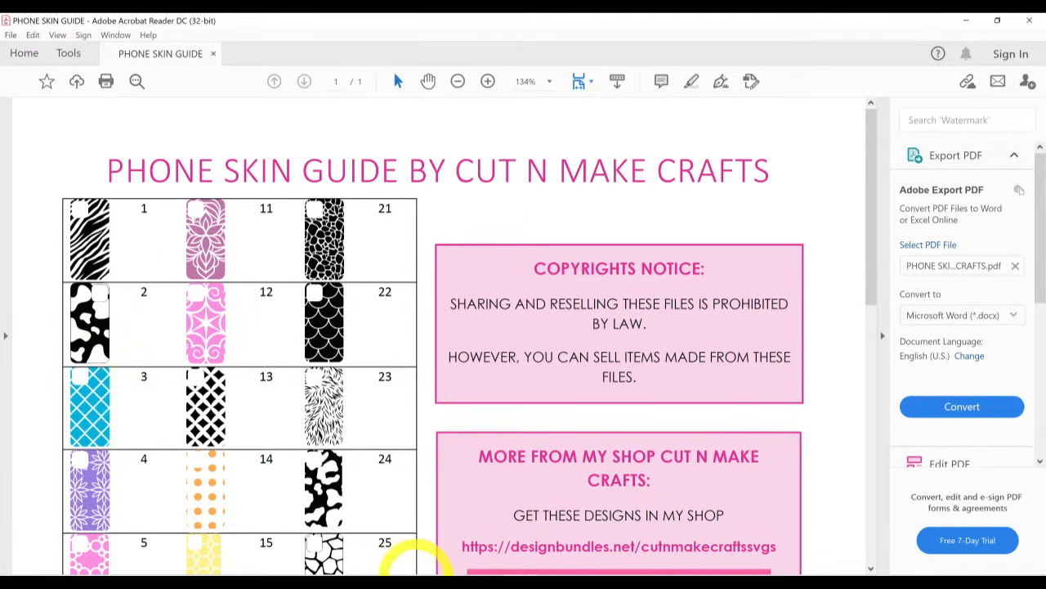
{"action": "left_click", "coordinate": [455, 502]}
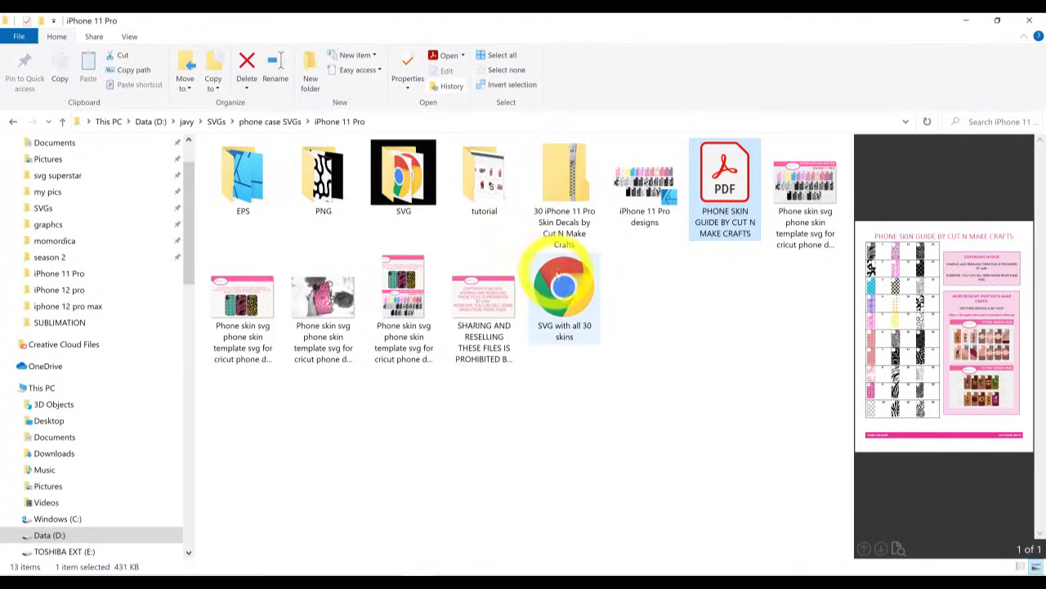
- Locate the Skin (3) file in the SVG folder and return to the iPhone 11 Pro folder
{"action": "left_click", "coordinate": [403, 192]}
{"action": "double_click", "coordinate": [403, 192]}
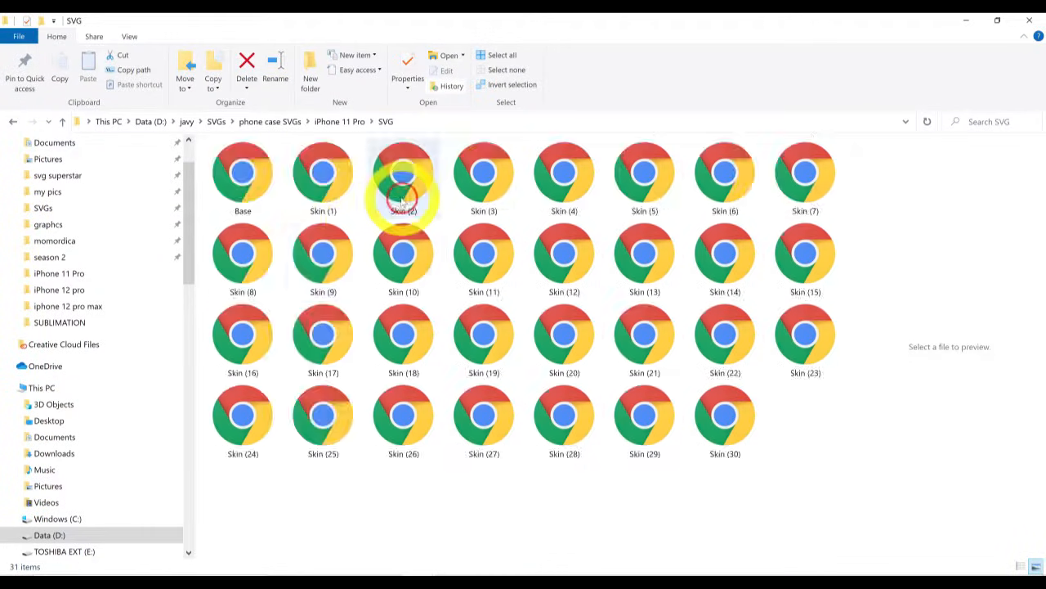
{"action": "left_click", "coordinate": [491, 193]}
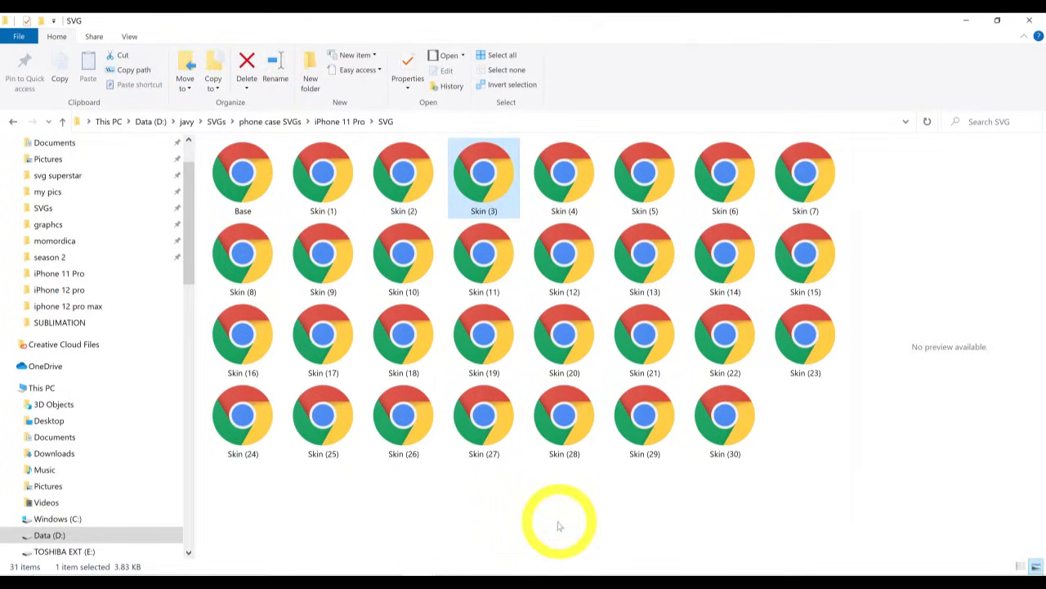
{"action": "left_click", "coordinate": [353, 124]}
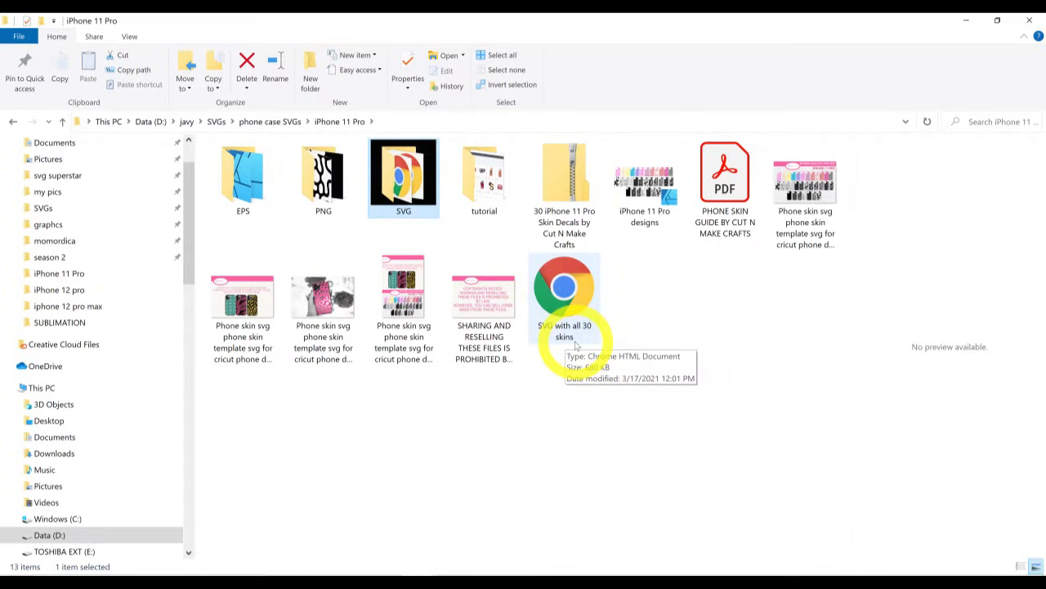
- Switch to Cricut Design Space and insert the recently uploaded image containing all the phone skins onto the canvas
{"action": "left_click", "coordinate": [658, 567]}
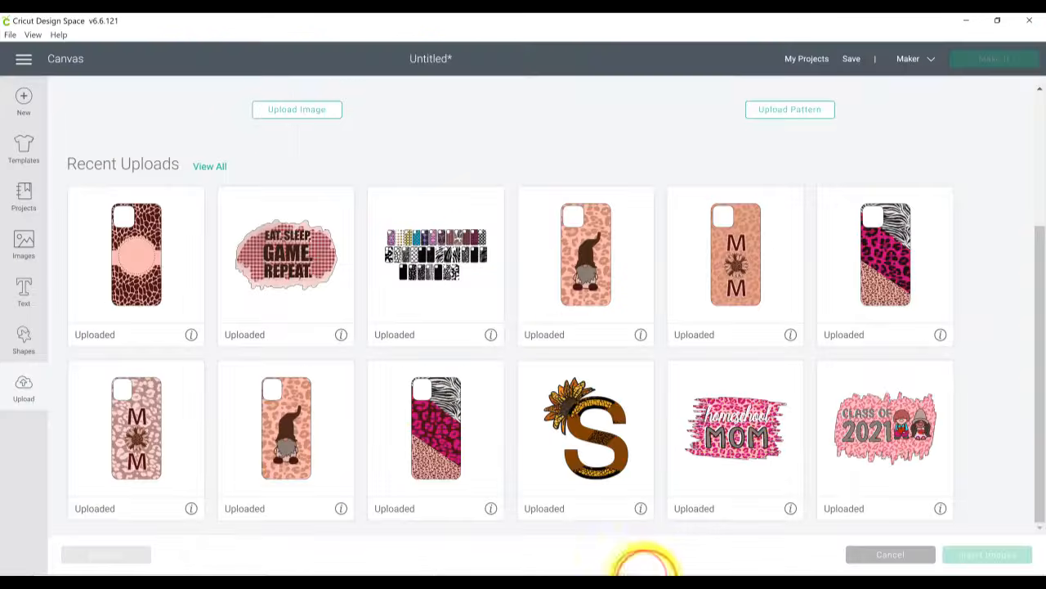
{"action": "scroll", "coordinate": [549, 264], "scroll_direction": "up", "scroll_amount": 3}
{"action": "scroll", "coordinate": [433, 281], "scroll_direction": "down", "scroll_amount": 1}
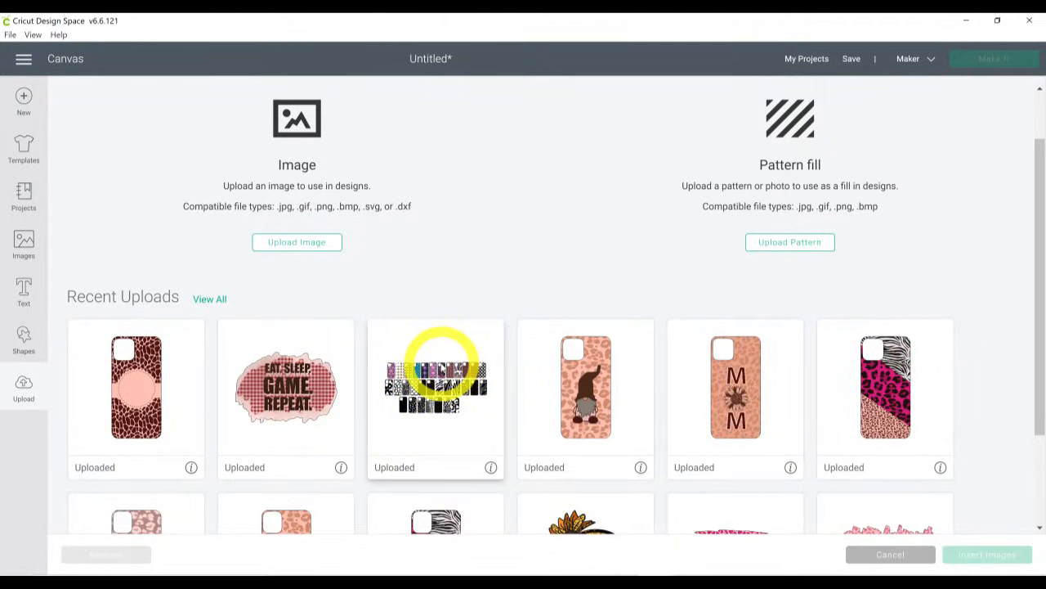
{"action": "left_click", "coordinate": [440, 364]}
{"action": "left_click", "coordinate": [970, 556]}
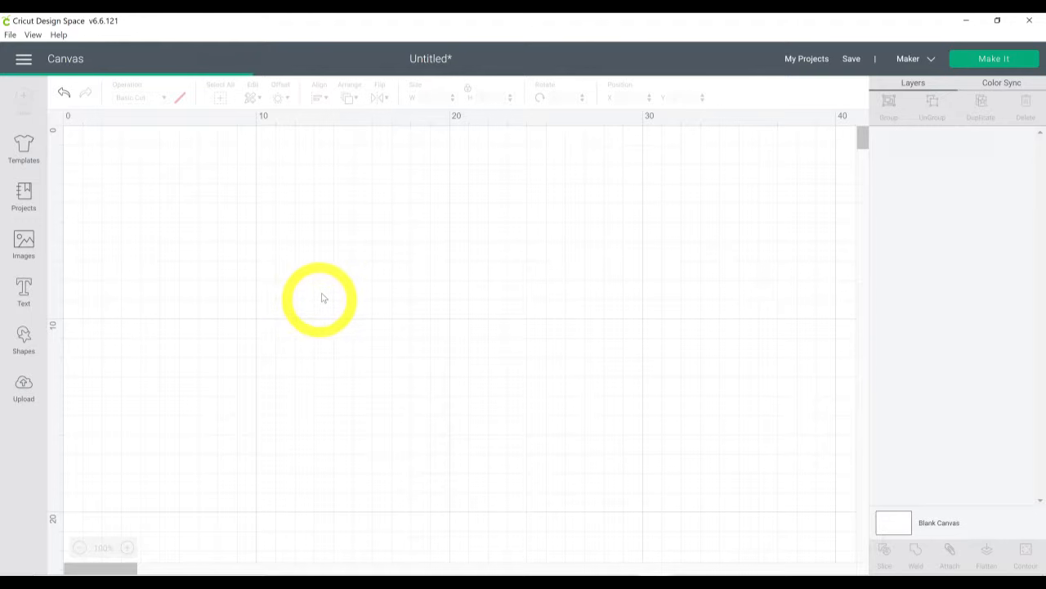
- Enlarge the inserted set of phone skins to about 35.6 cm wide and ungroup it into separate designs
{"action": "left_click_drag", "start_coordinate": [235, 228], "coordinate": [697, 457]}
{"action": "left_click_drag", "start_coordinate": [713, 423], "coordinate": [784, 438]}
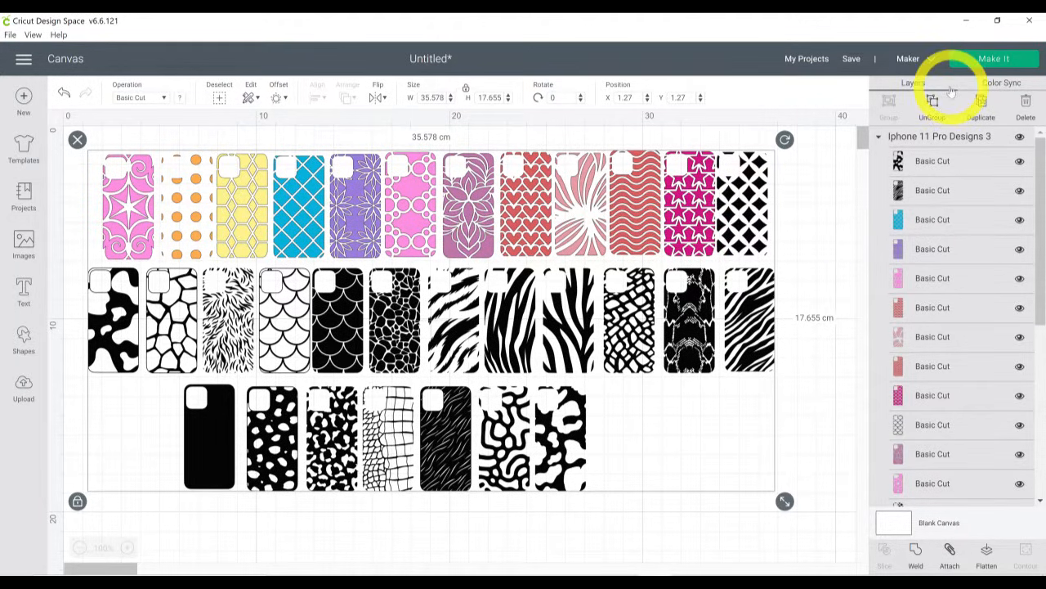
{"action": "left_click", "coordinate": [934, 103]}
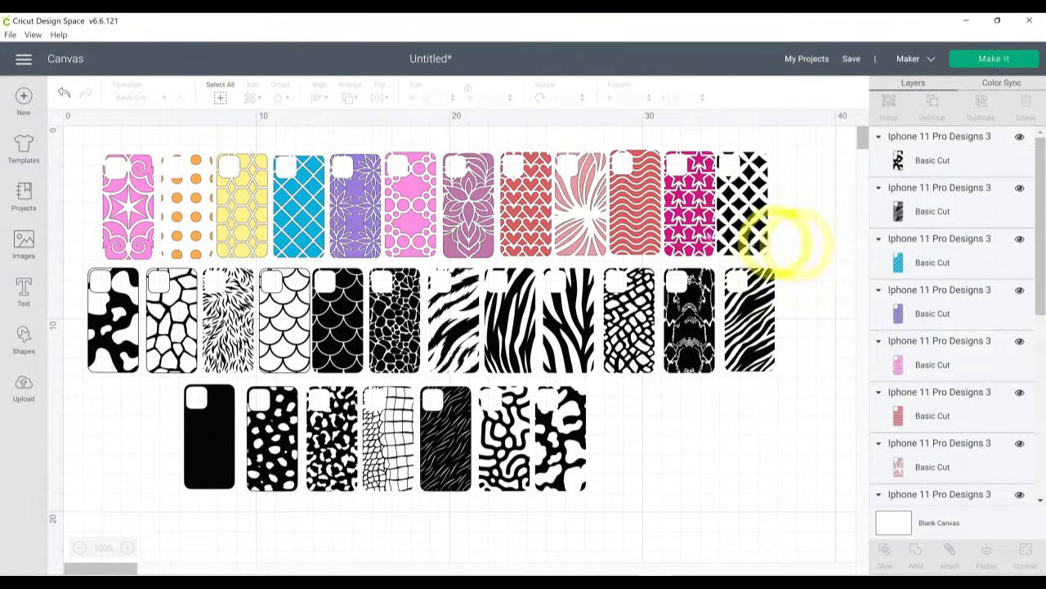
- Delete every phone skin from the canvas except the blue diamond-lattice design
{"action": "left_click_drag", "start_coordinate": [721, 484], "coordinate": [372, 200]}
{"action": "key", "text": "Delete"}
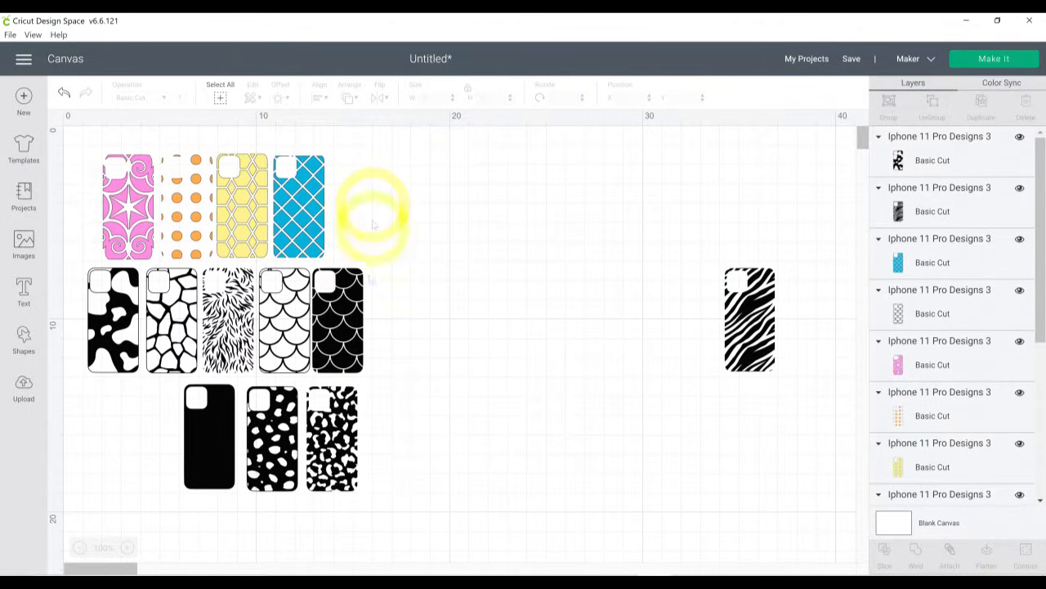
{"action": "left_click_drag", "start_coordinate": [770, 479], "coordinate": [112, 307]}
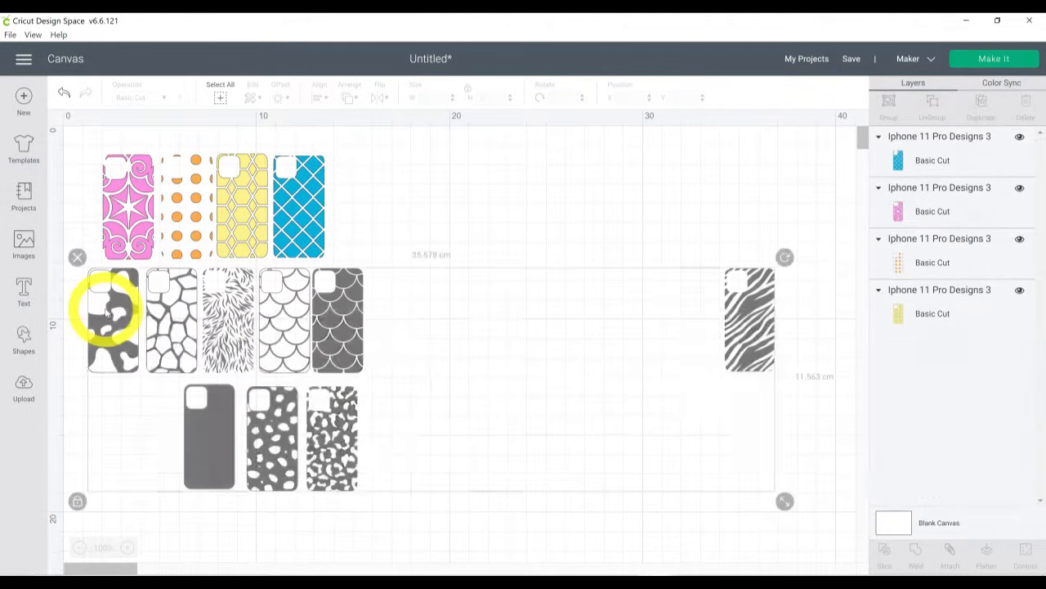
{"action": "key", "text": "Delete"}
{"action": "left_click_drag", "start_coordinate": [83, 187], "coordinate": [240, 205]}
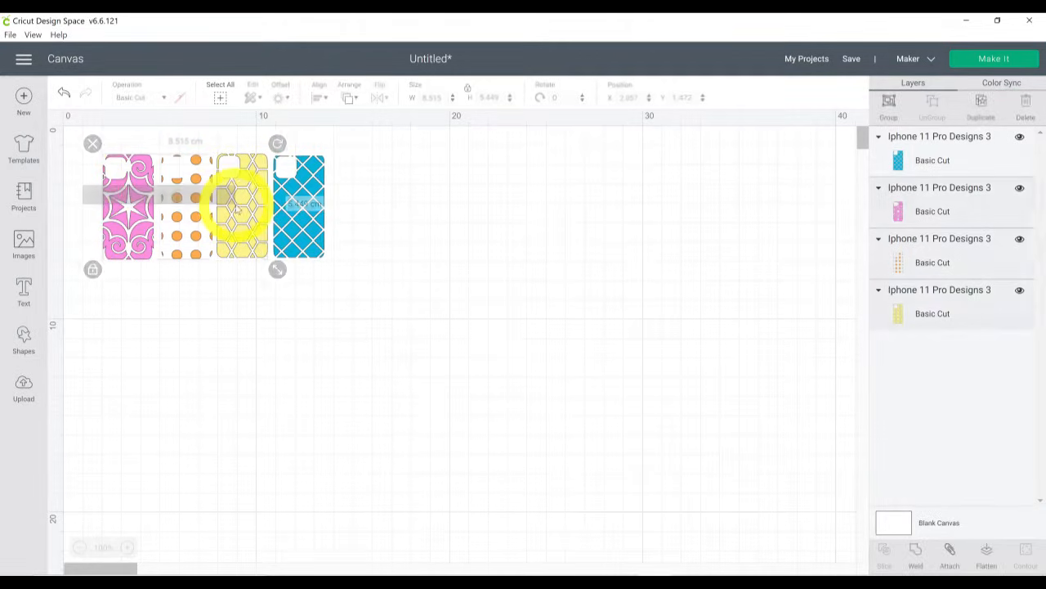
{"action": "key", "text": "Delete"}
- Set the blue lattice skin's width to 6.5 cm and move it near the middle of the canvas
{"action": "left_click", "coordinate": [311, 229]}
{"action": "left_click_drag", "start_coordinate": [302, 222], "coordinate": [385, 274]}
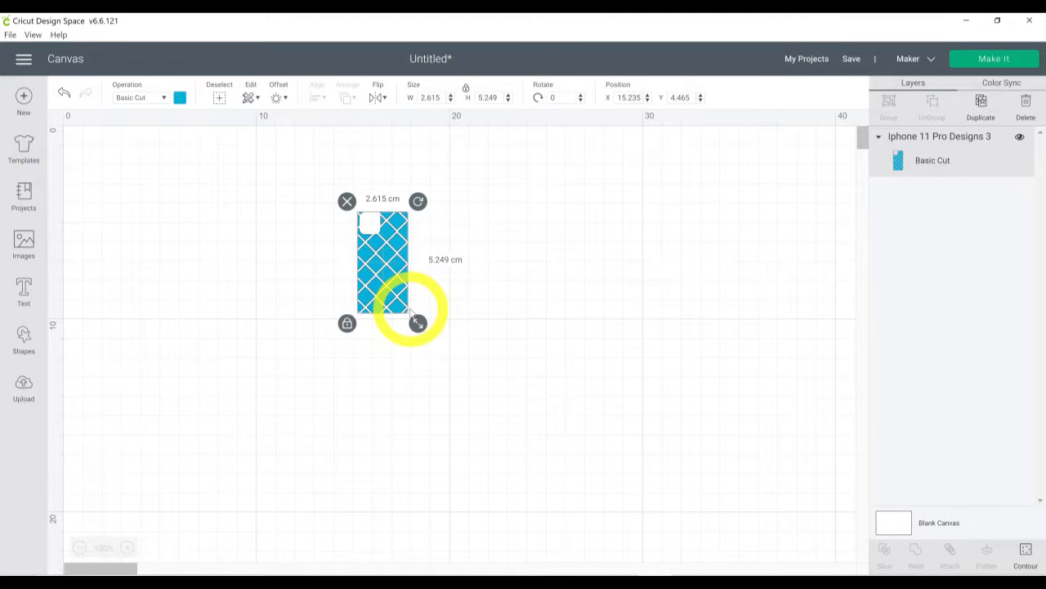
{"action": "left_click_drag", "start_coordinate": [417, 324], "coordinate": [474, 362]}
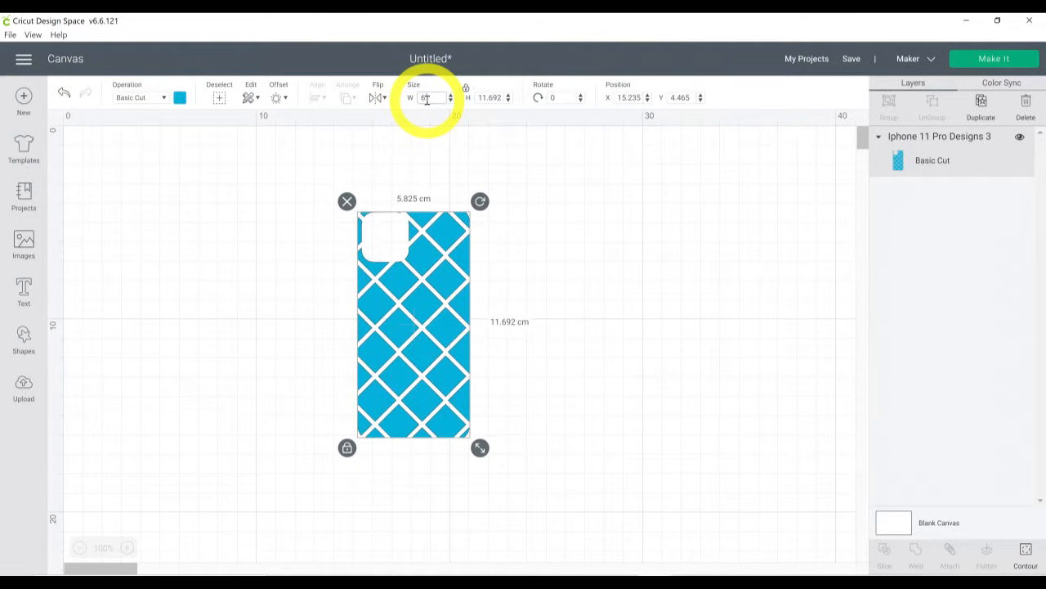
{"action": "key", "text": "Return"}
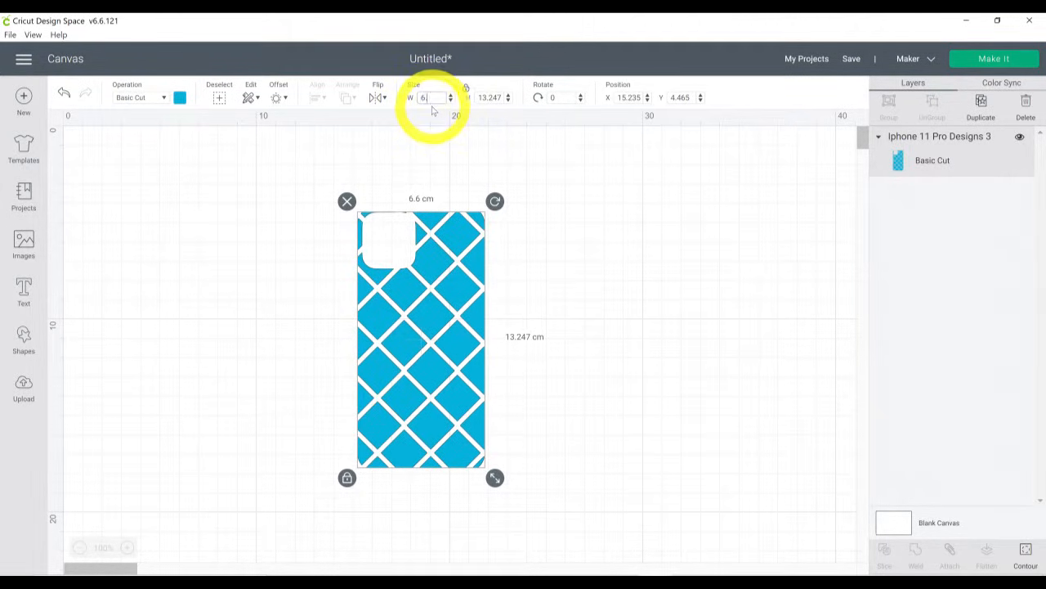
{"action": "key", "text": "Return"}
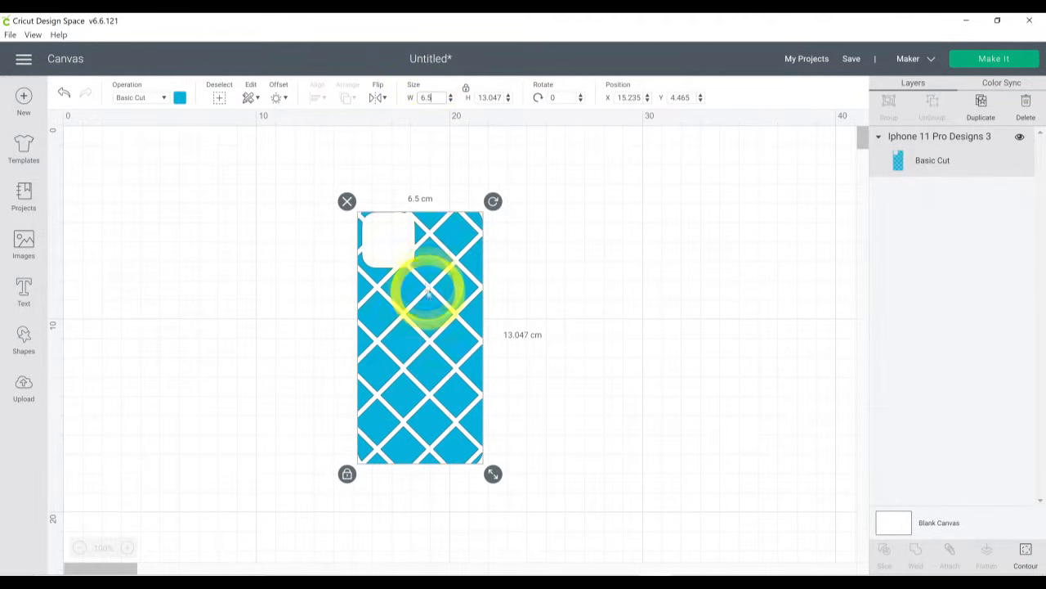
{"action": "left_click_drag", "start_coordinate": [444, 335], "coordinate": [506, 320]}
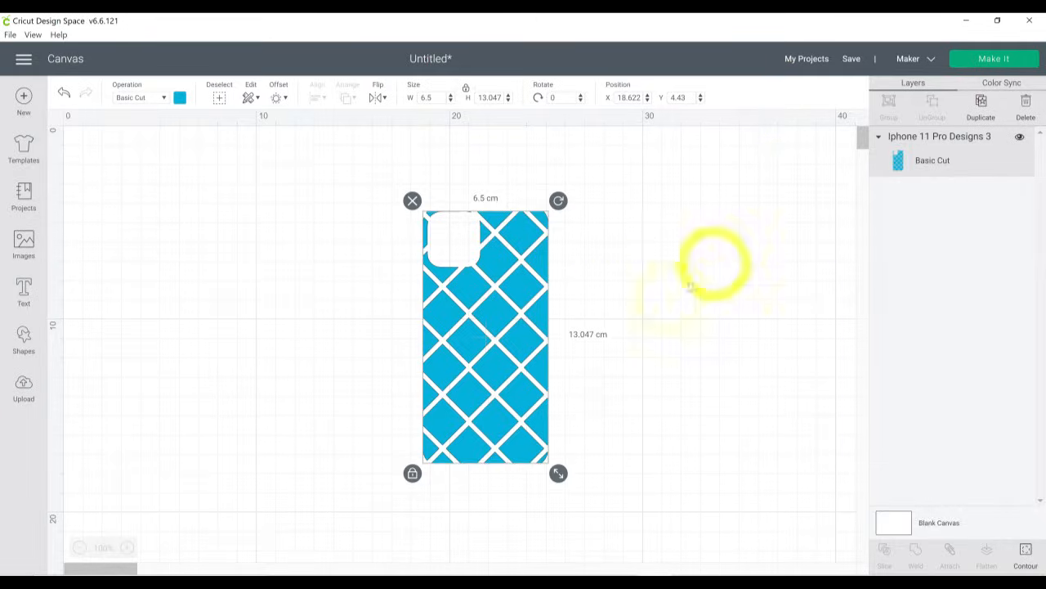
- Preview the blue skin on the cutting mat, and reposition it on the canvas at about X 20.2, Y 3.6
{"action": "left_click", "coordinate": [1011, 67]}
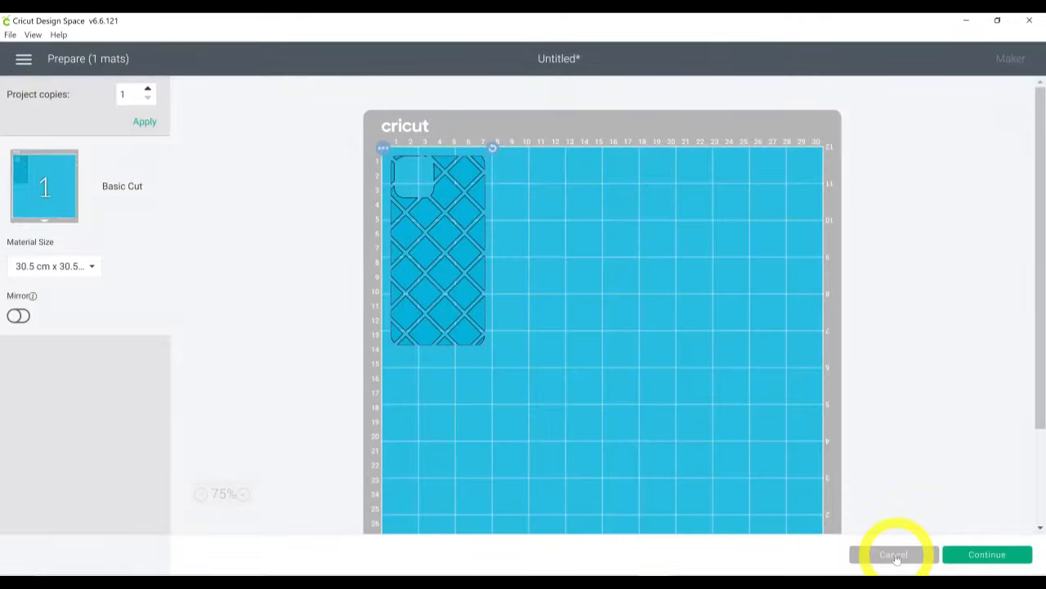
{"action": "left_click", "coordinate": [899, 558]}
{"action": "left_click_drag", "start_coordinate": [471, 311], "coordinate": [498, 291]}
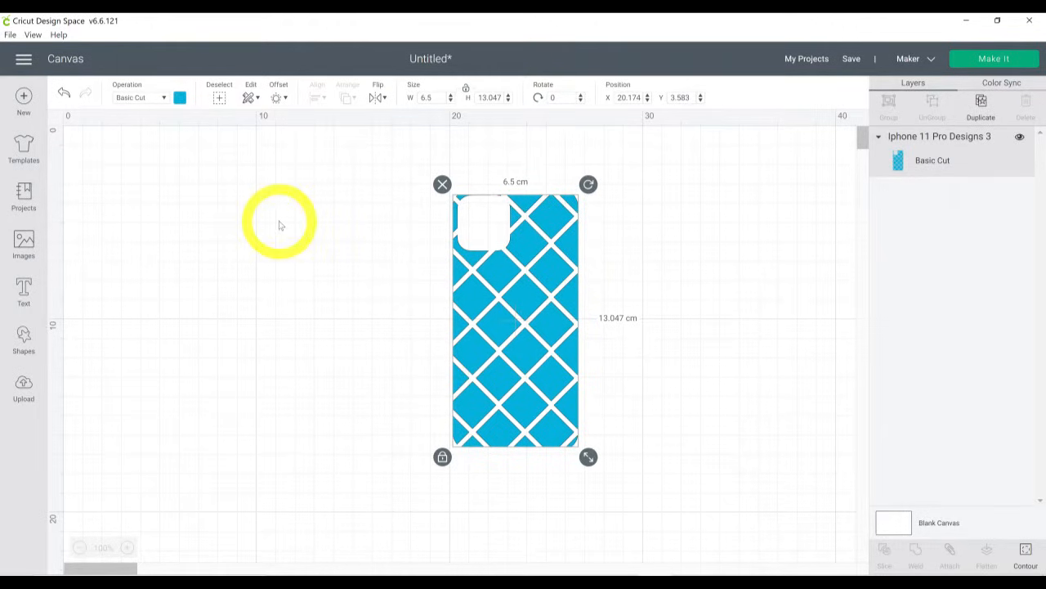
- Add the text "courage" to the canvas and set its font to the system font Belarose
{"action": "left_click", "coordinate": [24, 288]}
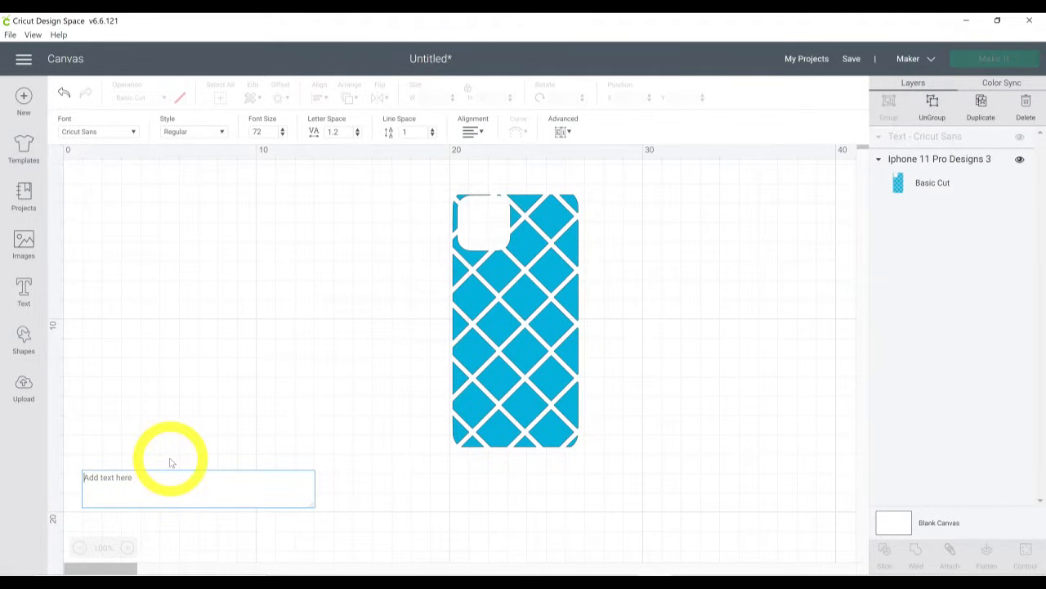
{"action": "type", "text": "courage"}
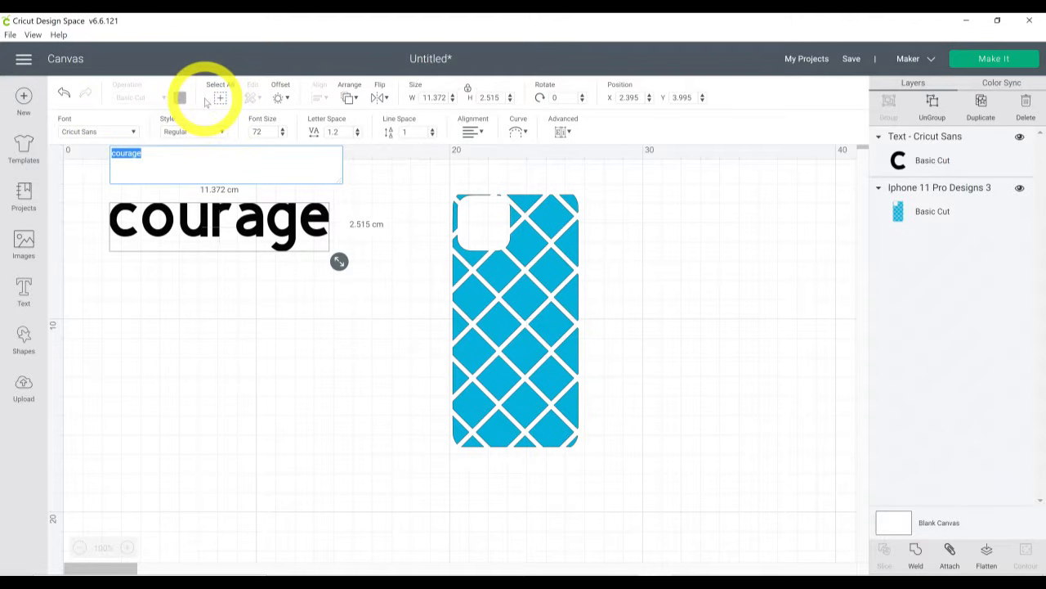
{"action": "left_click", "coordinate": [134, 131]}
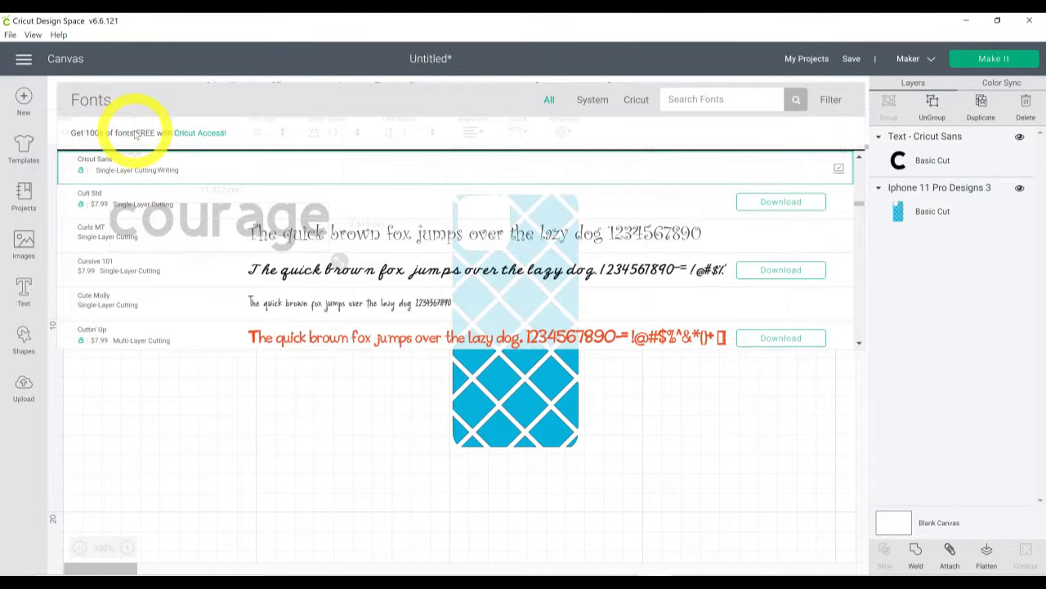
{"action": "left_click", "coordinate": [582, 101]}
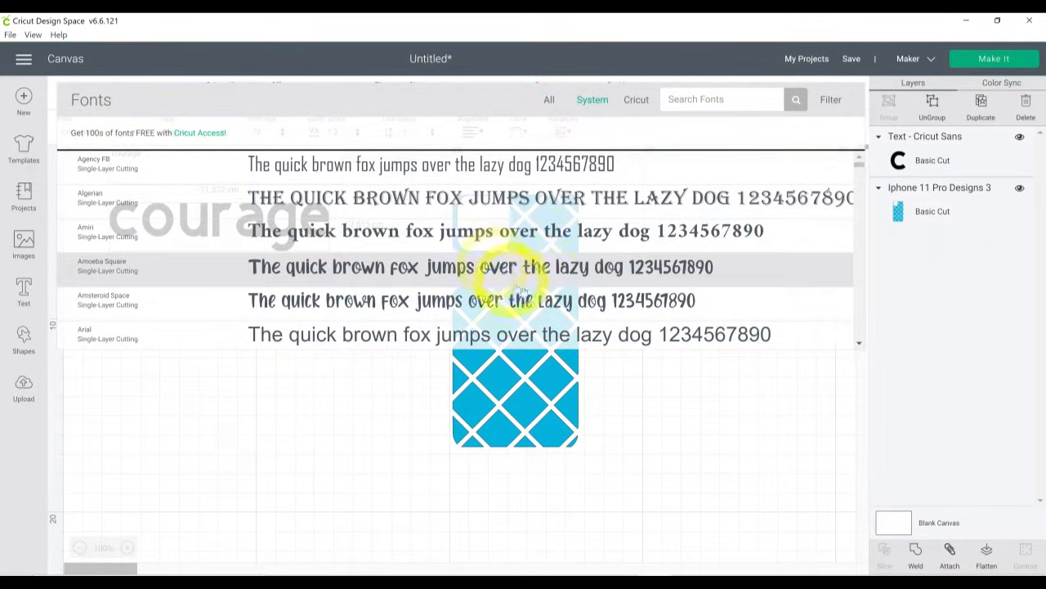
{"action": "scroll", "coordinate": [530, 260], "scroll_direction": "down", "scroll_amount": 10}
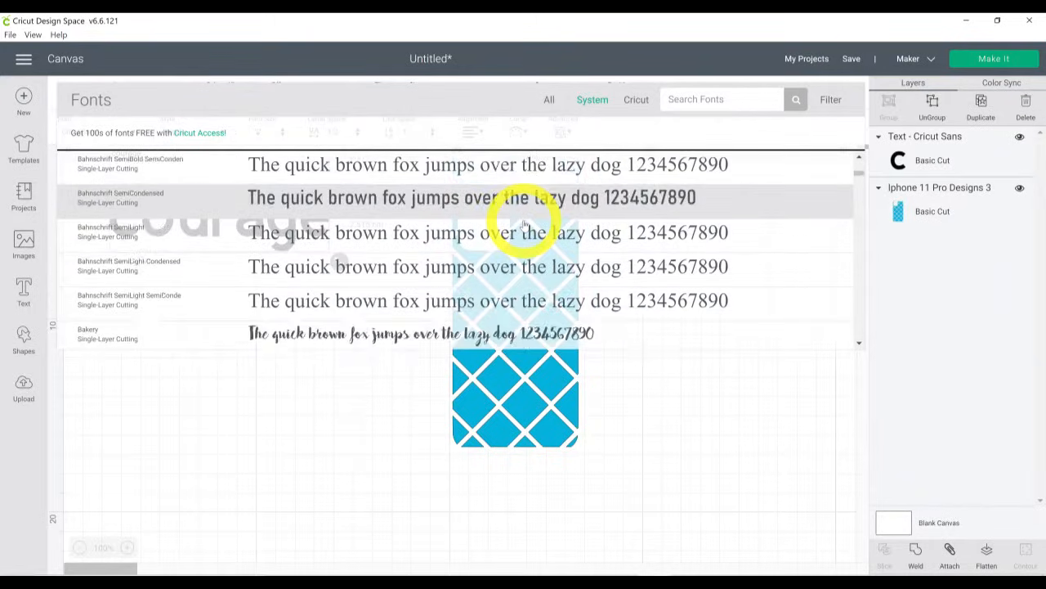
{"action": "scroll", "coordinate": [526, 223], "scroll_direction": "up", "scroll_amount": 3}
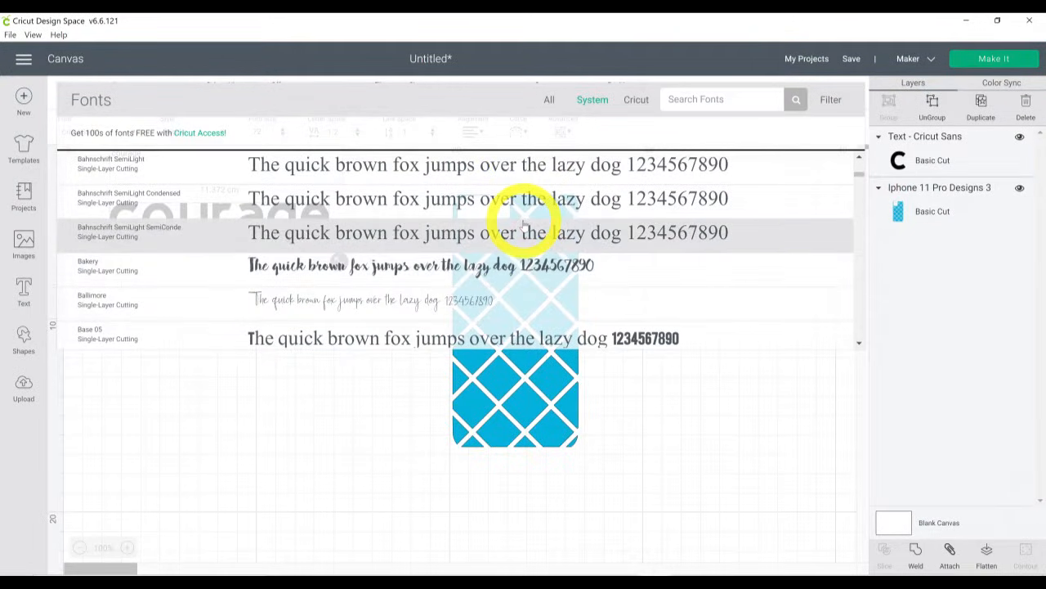
{"action": "scroll", "coordinate": [523, 221], "scroll_direction": "down", "scroll_amount": 5}
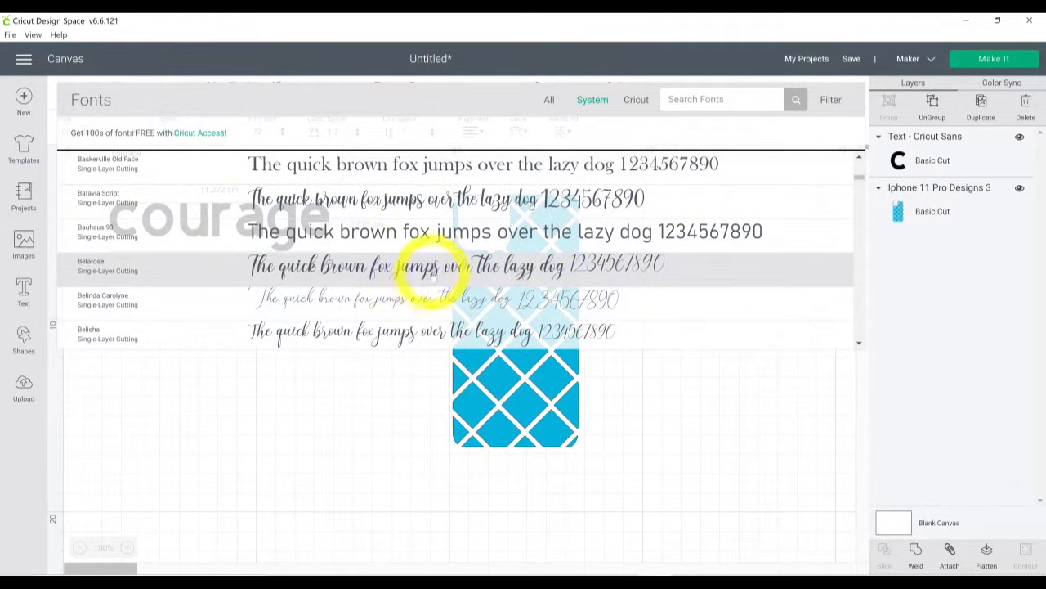
{"action": "left_click", "coordinate": [436, 272]}
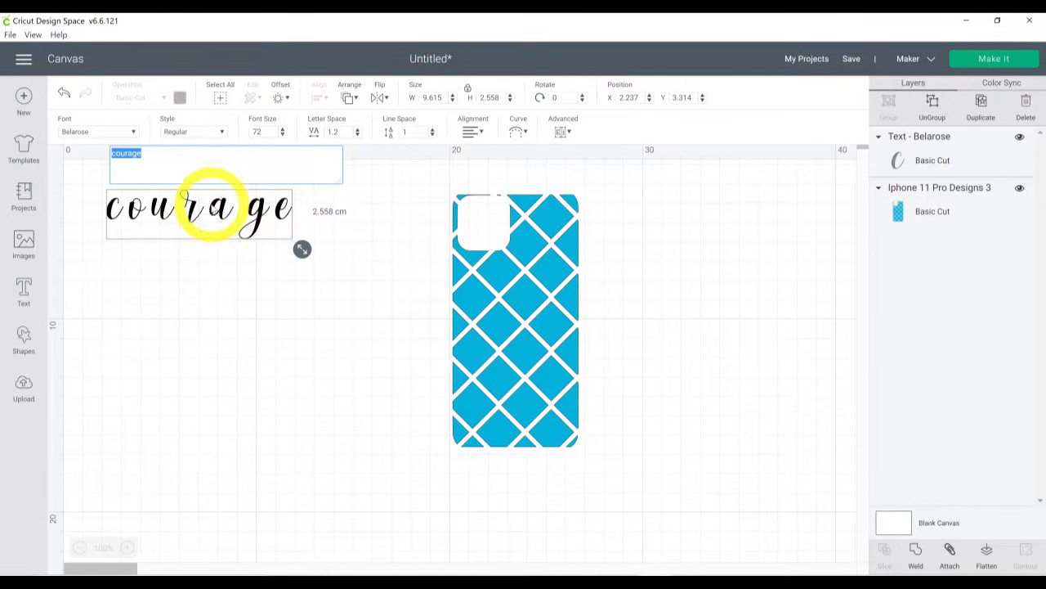
- Set the "courage" text's letter spacing to 0 and move the text to about X 7.7, Y 9.9
{"action": "left_click_drag", "start_coordinate": [205, 204], "coordinate": [274, 292]}
{"action": "left_click_drag", "start_coordinate": [351, 137], "coordinate": [311, 141]}
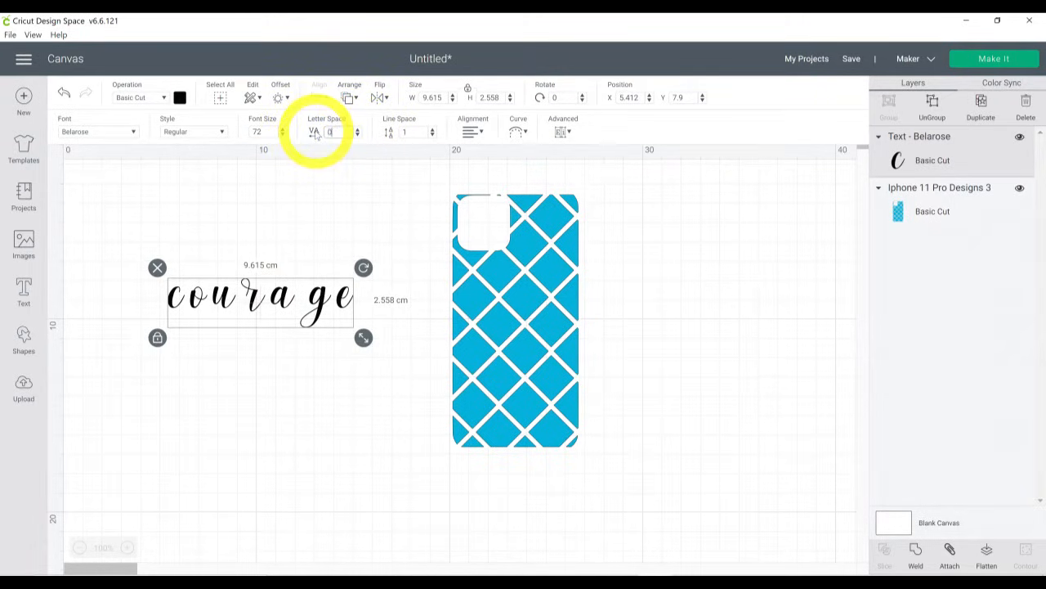
{"action": "type", "text": "0"}
{"action": "key", "text": "Return"}
{"action": "left_click_drag", "start_coordinate": [253, 304], "coordinate": [302, 356]}
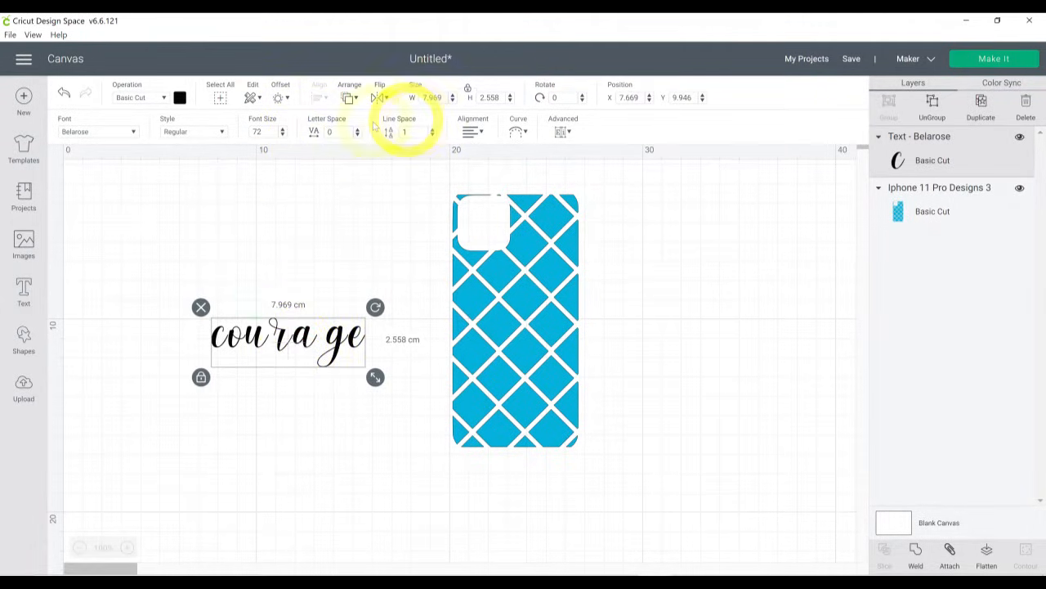
- Tighten the letter spacing of the "courage" text to about -1.2 to bring the script letters together
{"action": "left_click", "coordinate": [357, 135]}
{"action": "left_click", "coordinate": [357, 135]}
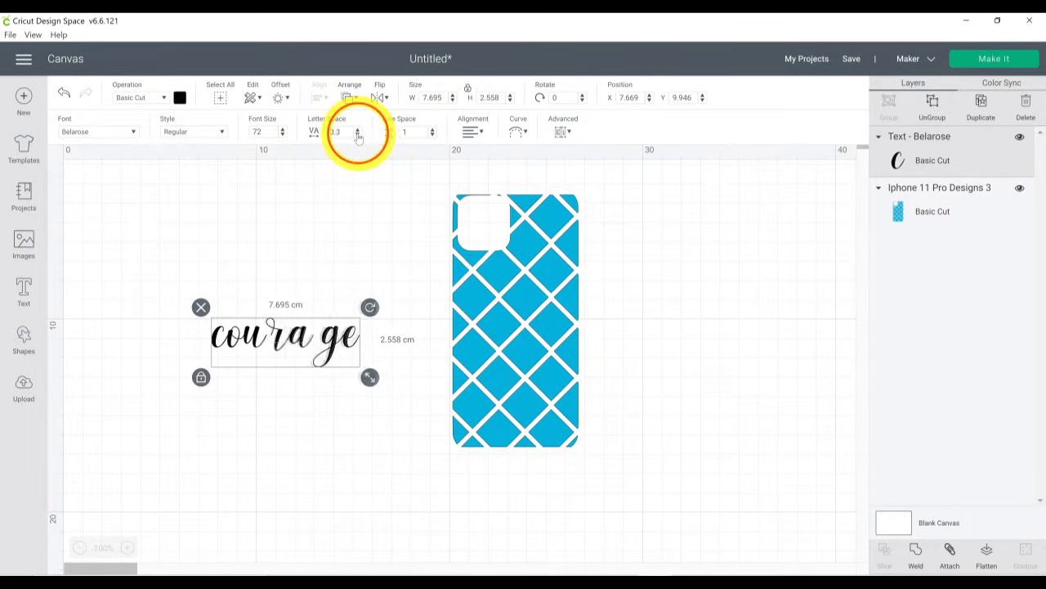
{"action": "left_click", "coordinate": [357, 135]}
{"action": "left_click", "coordinate": [357, 135]}
{"action": "left_click", "coordinate": [357, 135]}
{"action": "left_click", "coordinate": [357, 135]}
{"action": "left_click", "coordinate": [357, 135]}
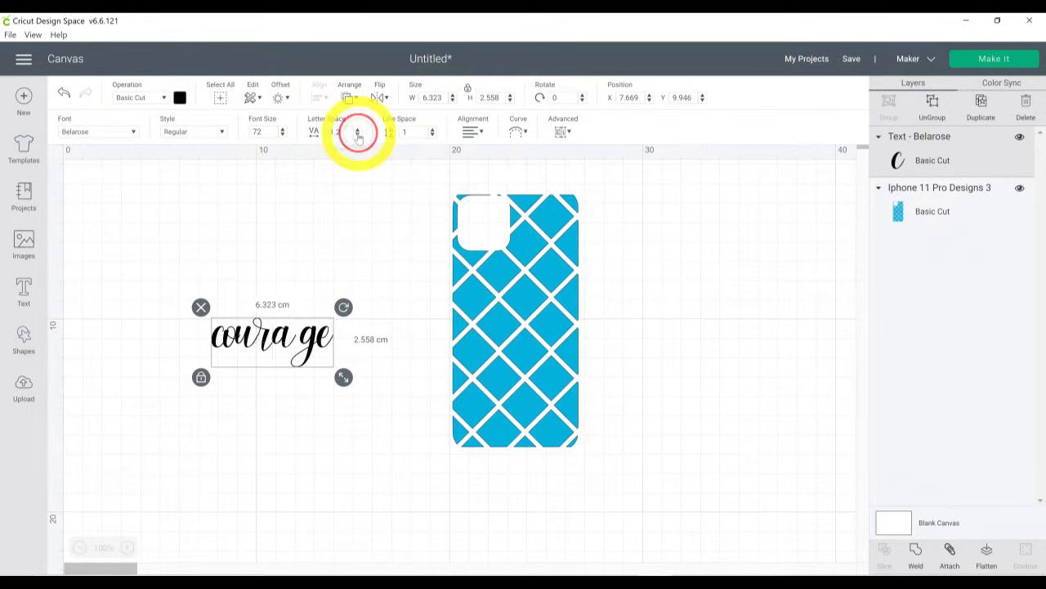
{"action": "left_click", "coordinate": [357, 135]}
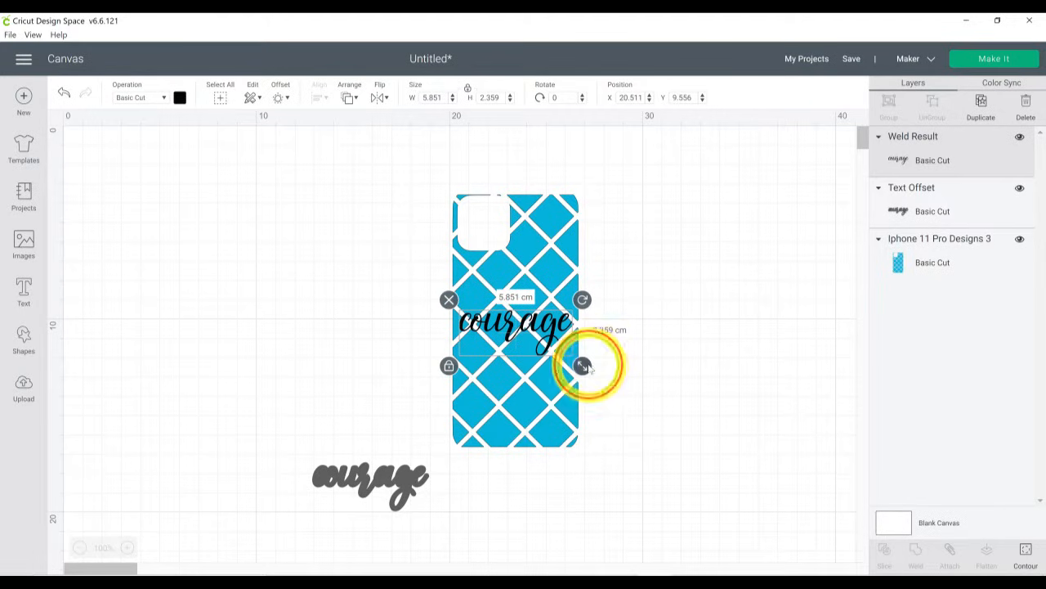
- Layer the welded "courage" lettering, shrunk to about 5.53 cm wide, over its offset on the blue skin and send the project to be made
{"action": "left_click_drag", "start_coordinate": [589, 365], "coordinate": [541, 348]}
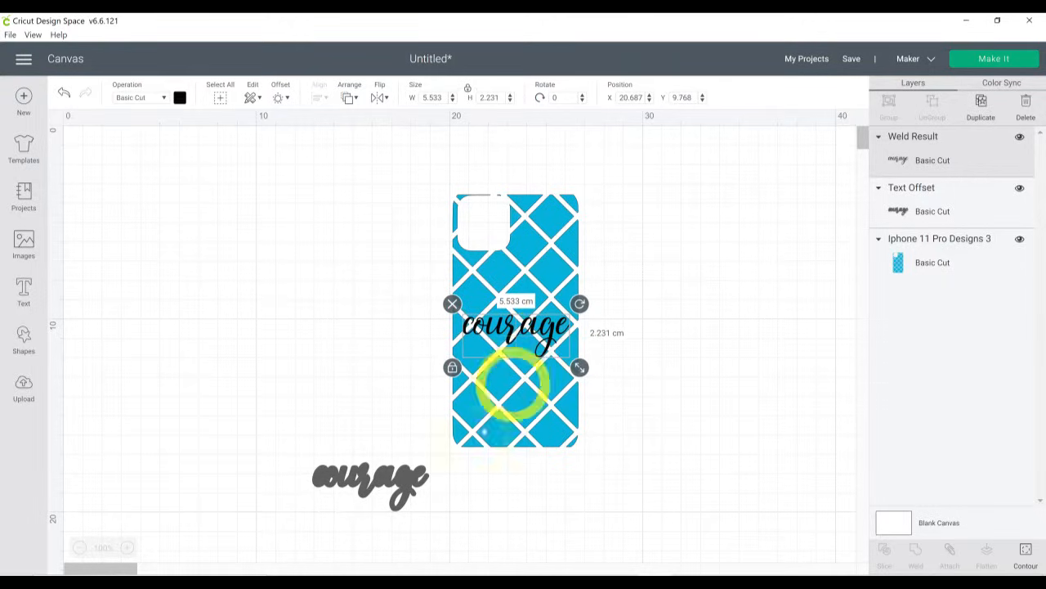
{"action": "left_click_drag", "start_coordinate": [420, 484], "coordinate": [579, 329]}
{"action": "left_click", "coordinate": [626, 303]}
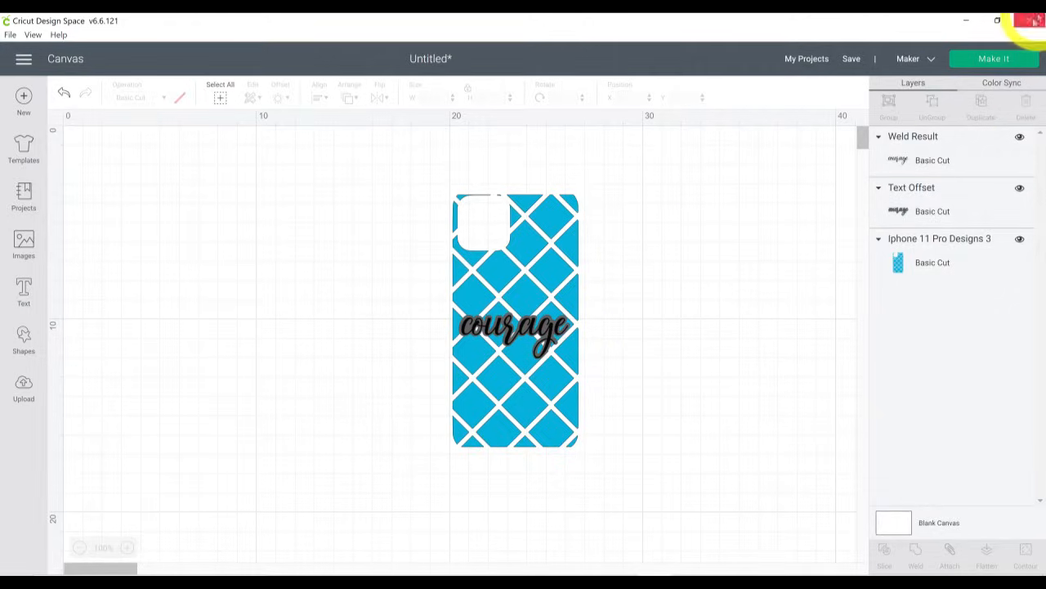
{"action": "left_click", "coordinate": [995, 64]}
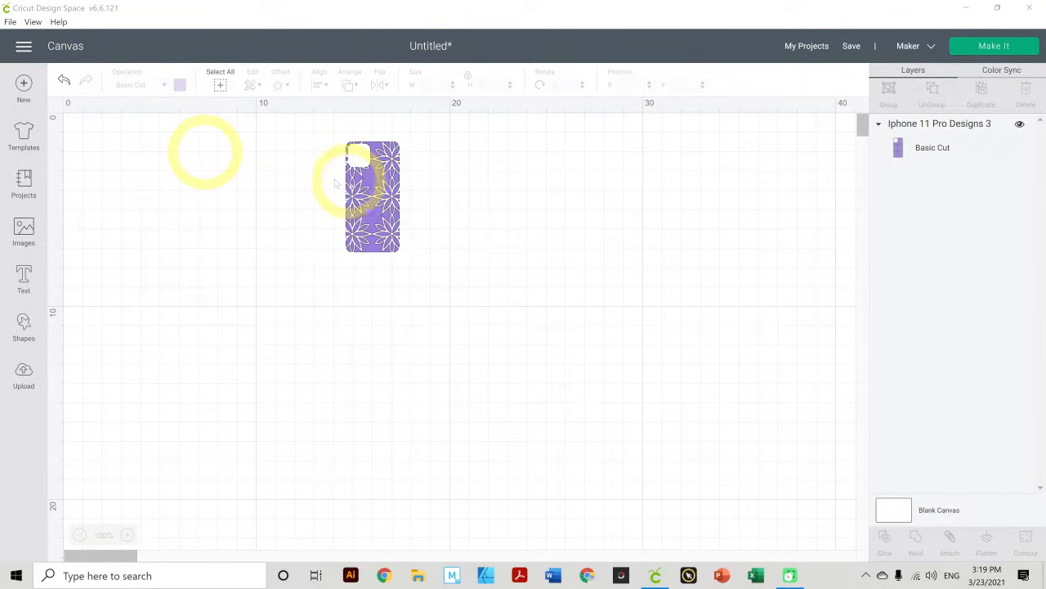
- Move the purple floral phone skin lower on the canvas and enlarge it proportionally toward phone size
{"action": "left_click_drag", "start_coordinate": [361, 196], "coordinate": [378, 260]}
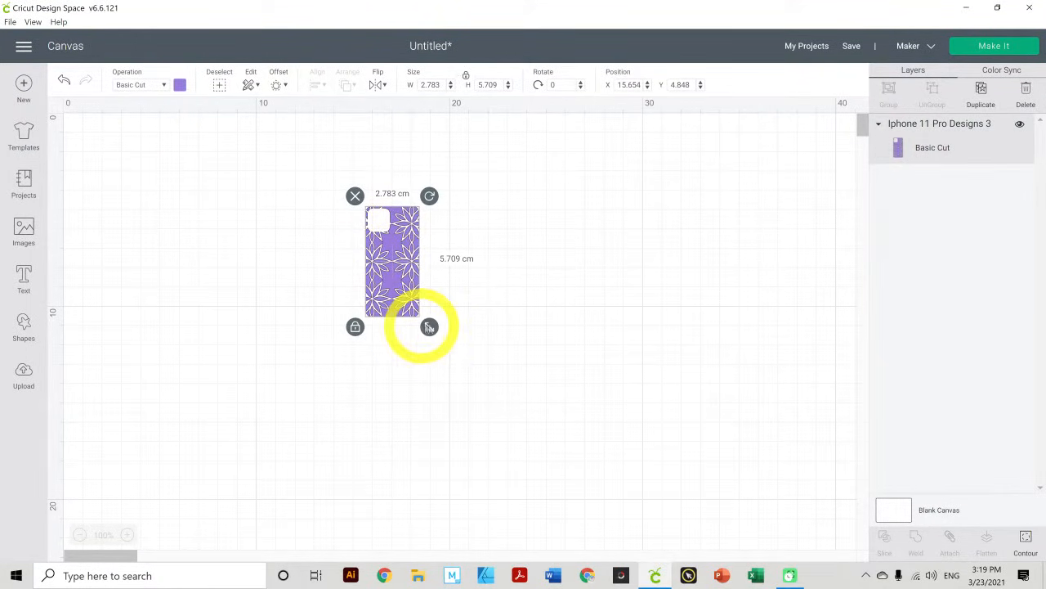
{"action": "left_click_drag", "start_coordinate": [428, 327], "coordinate": [506, 288]}
{"action": "left_click_drag", "start_coordinate": [448, 356], "coordinate": [527, 331]}
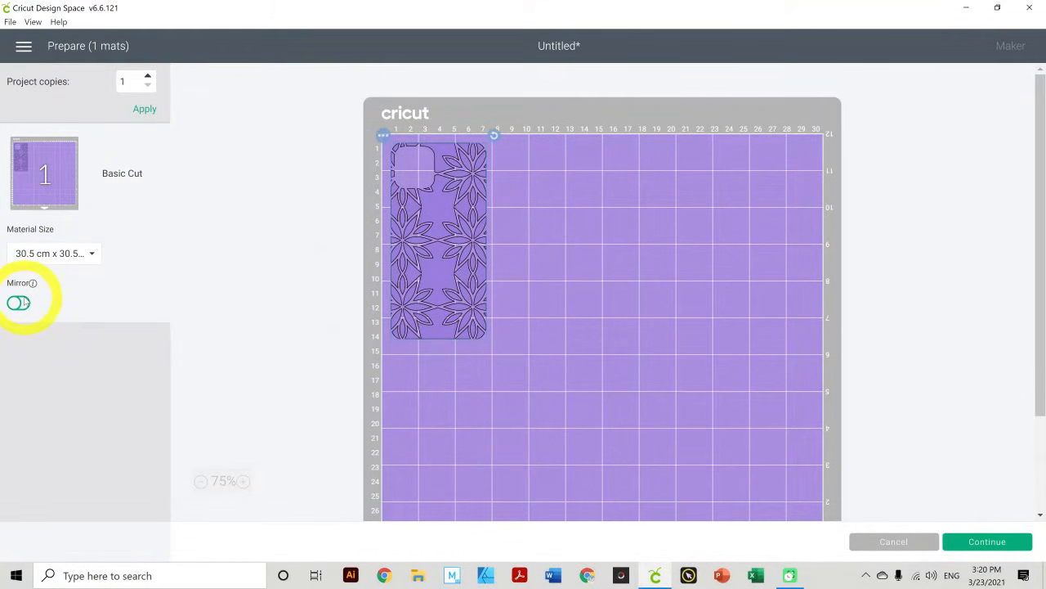
- Mirror the purple floral skin on the cutting mat and continue to the machine connection stage
{"action": "left_click", "coordinate": [17, 304]}
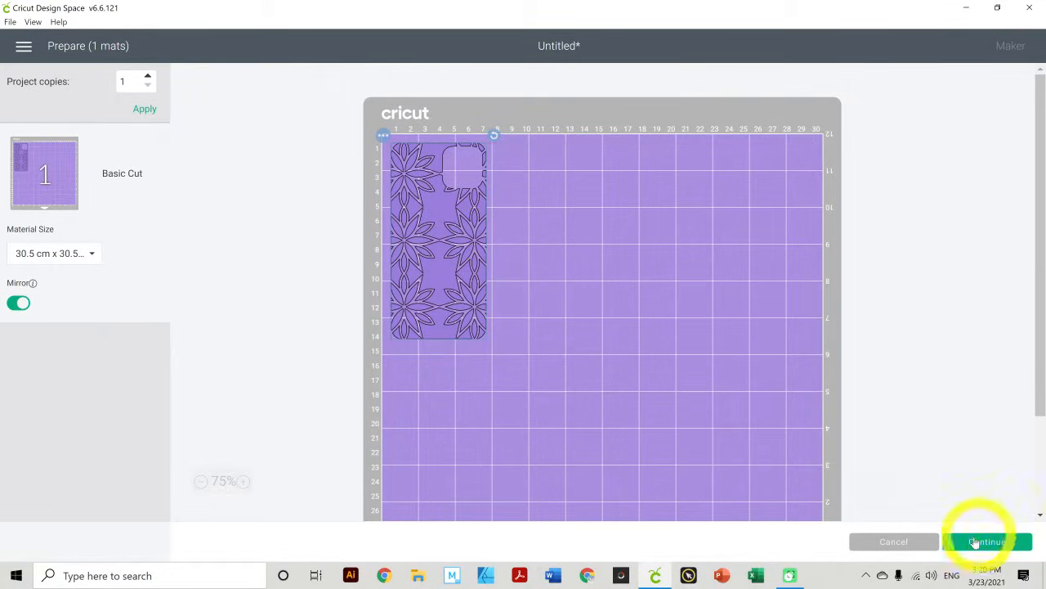
{"action": "left_click", "coordinate": [975, 546]}
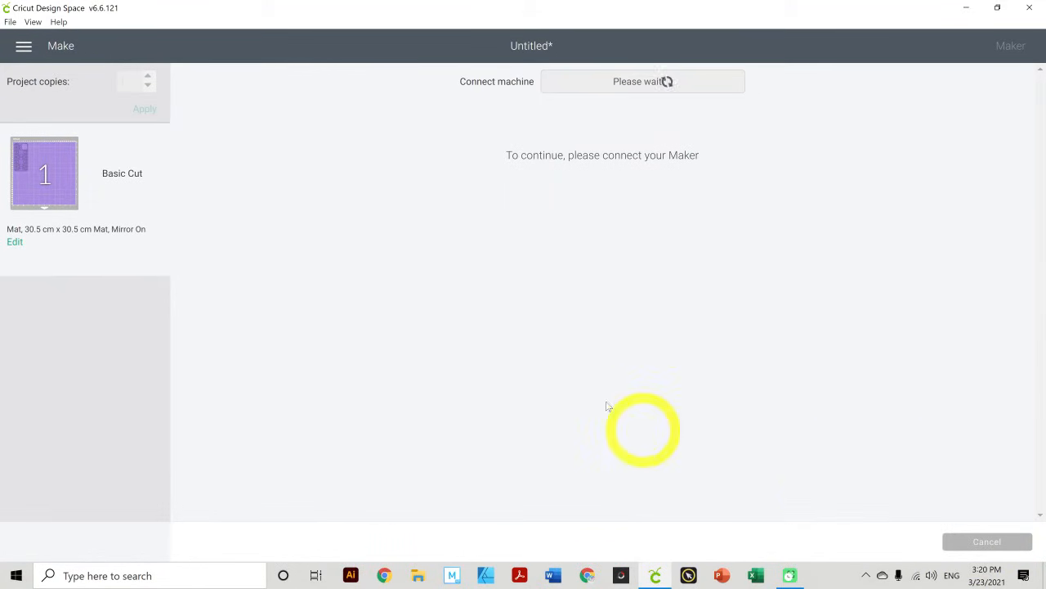